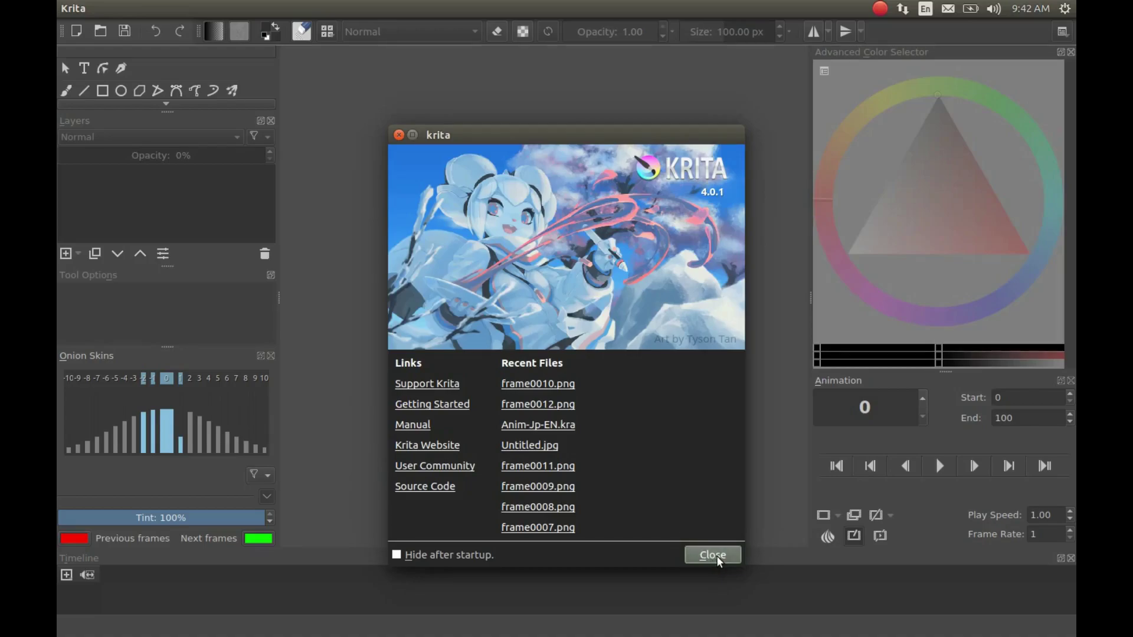
Close Krita's welcome screen and bring up the Create new document dialog (1600 × 1200 px, 300 ppi).
left_click(712, 556)
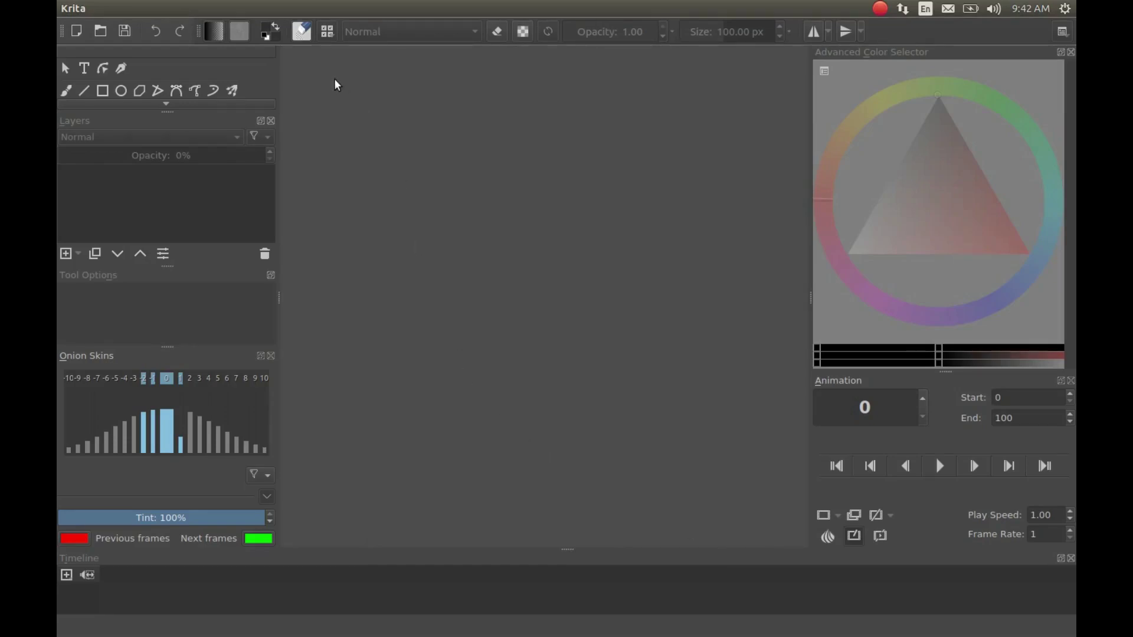
mouse_move(169, 9)
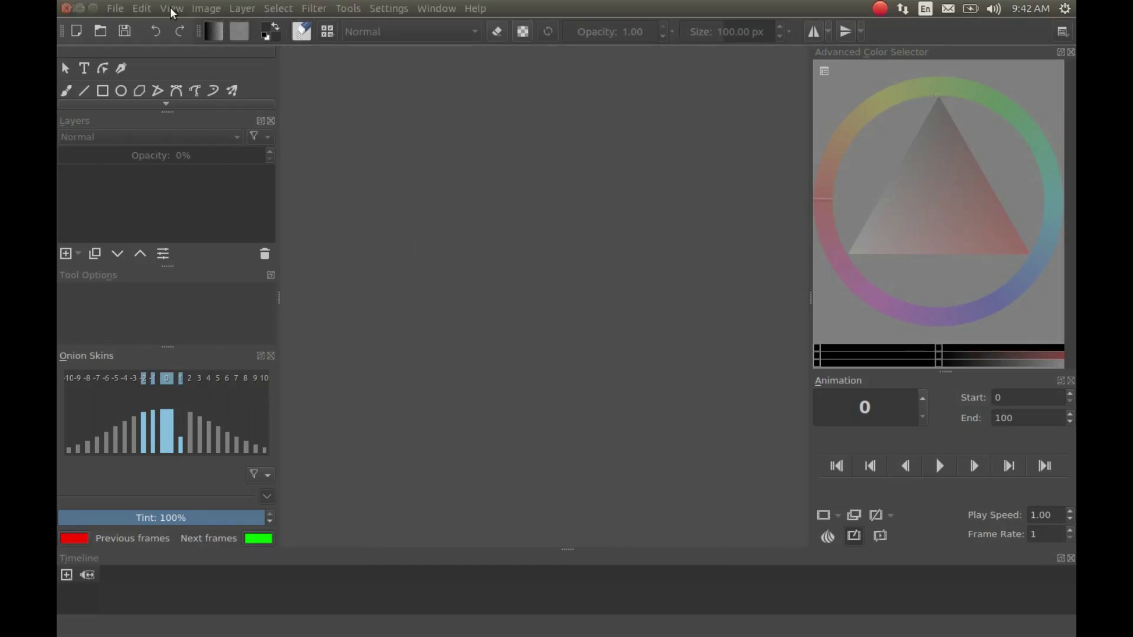
left_click(119, 15)
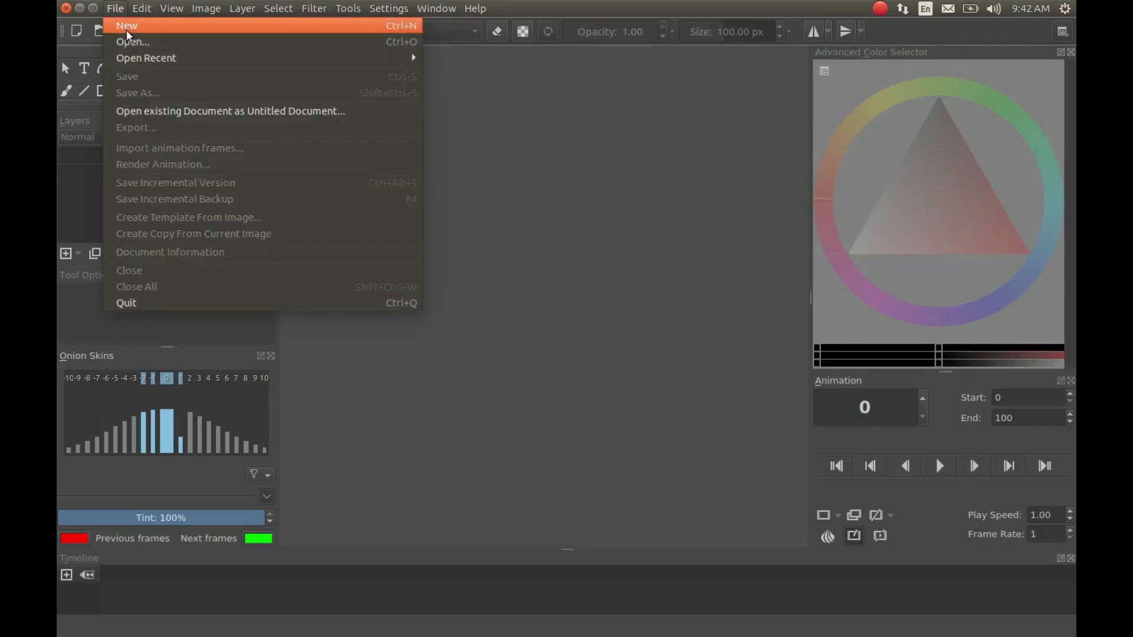
left_click(130, 27)
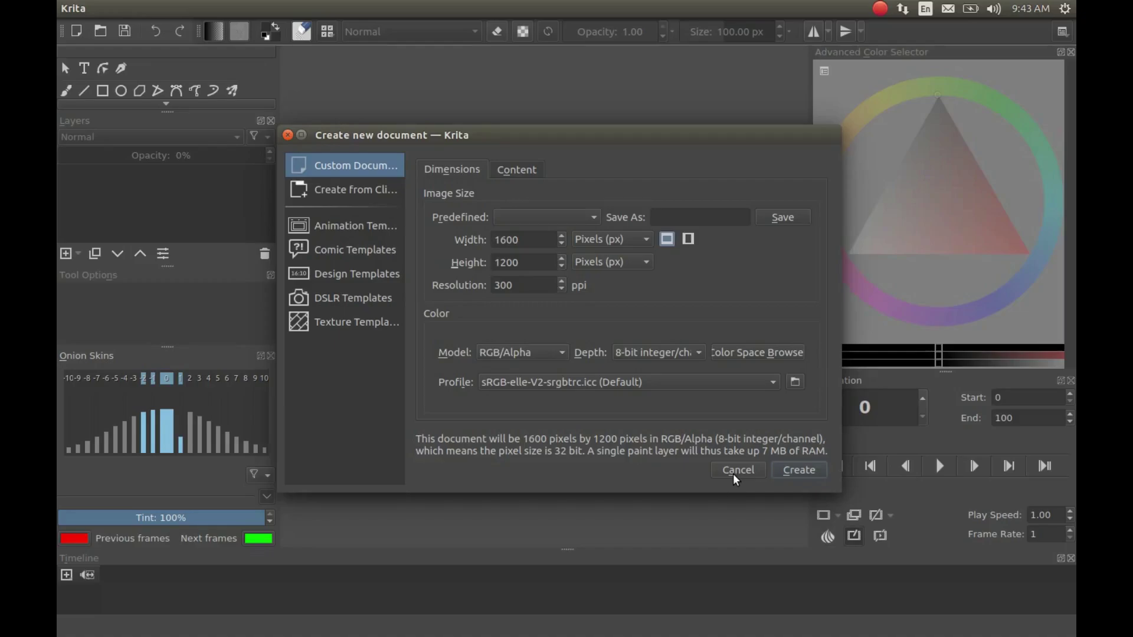
Cancel the new document and quit Krita to return to the desktop.
left_click(733, 473)
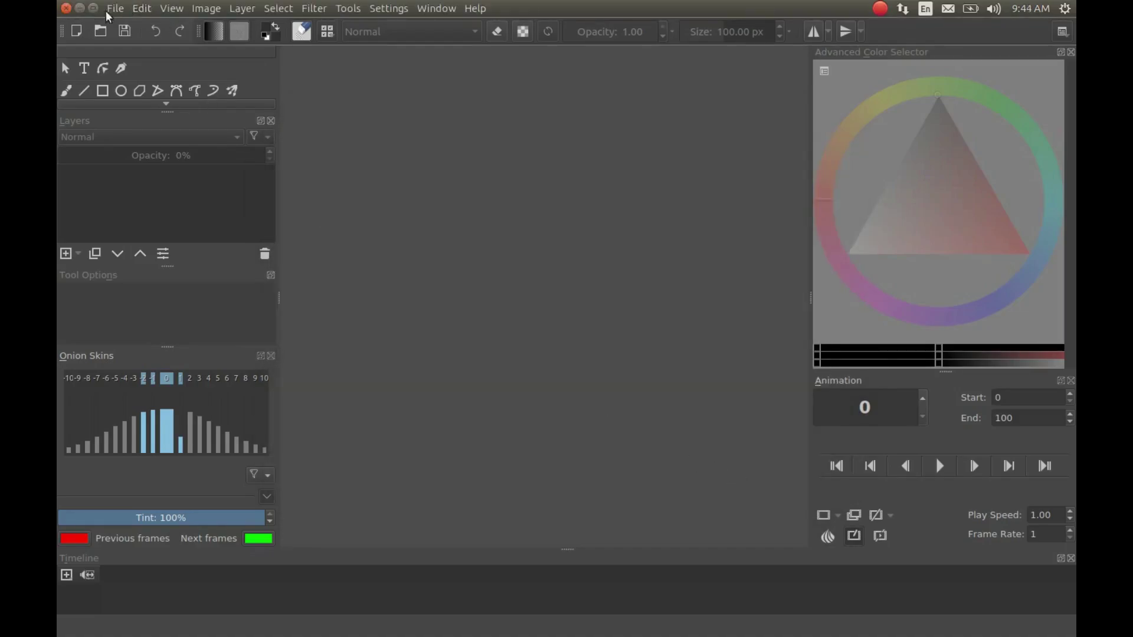
left_click(66, 9)
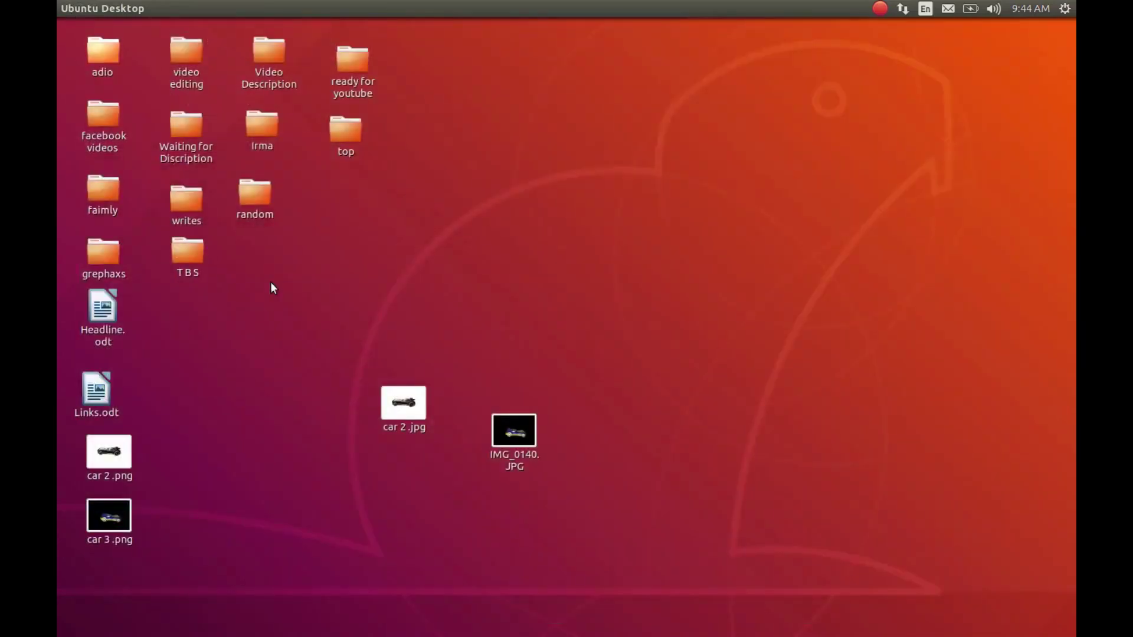
double_click(389, 409)
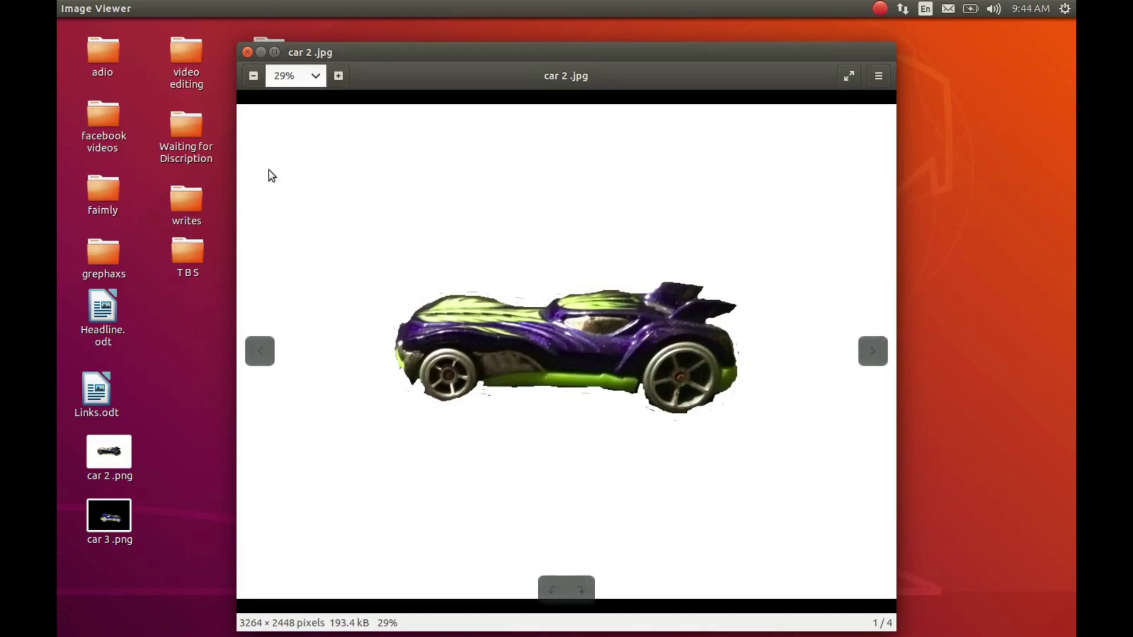
left_click(247, 52)
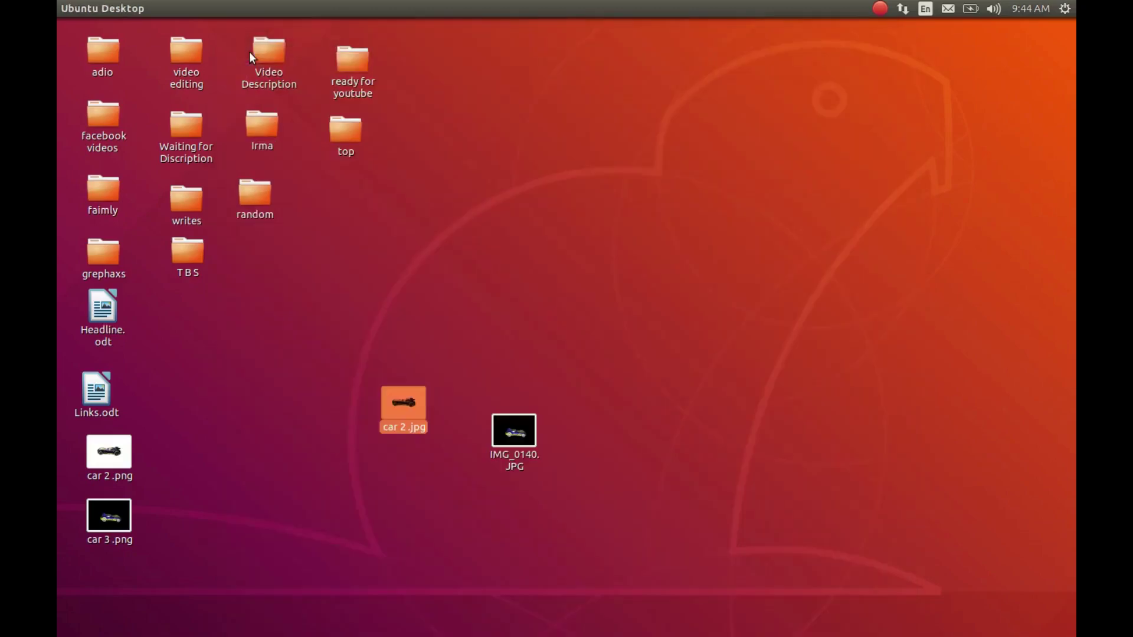
right_click(409, 401)
left_click(441, 393)
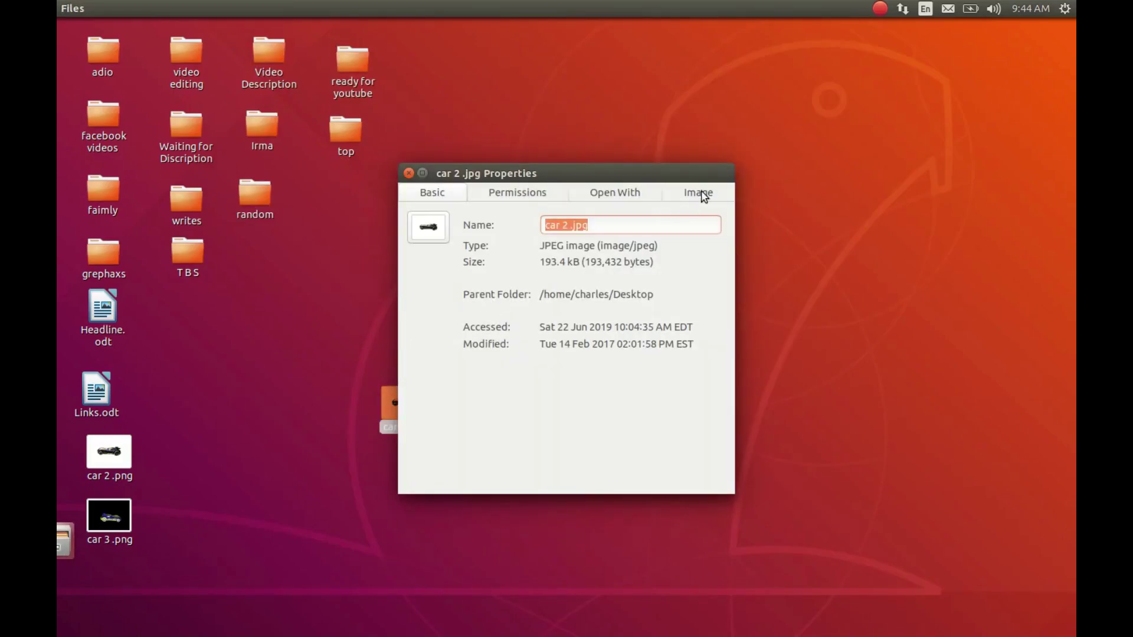
left_click(702, 194)
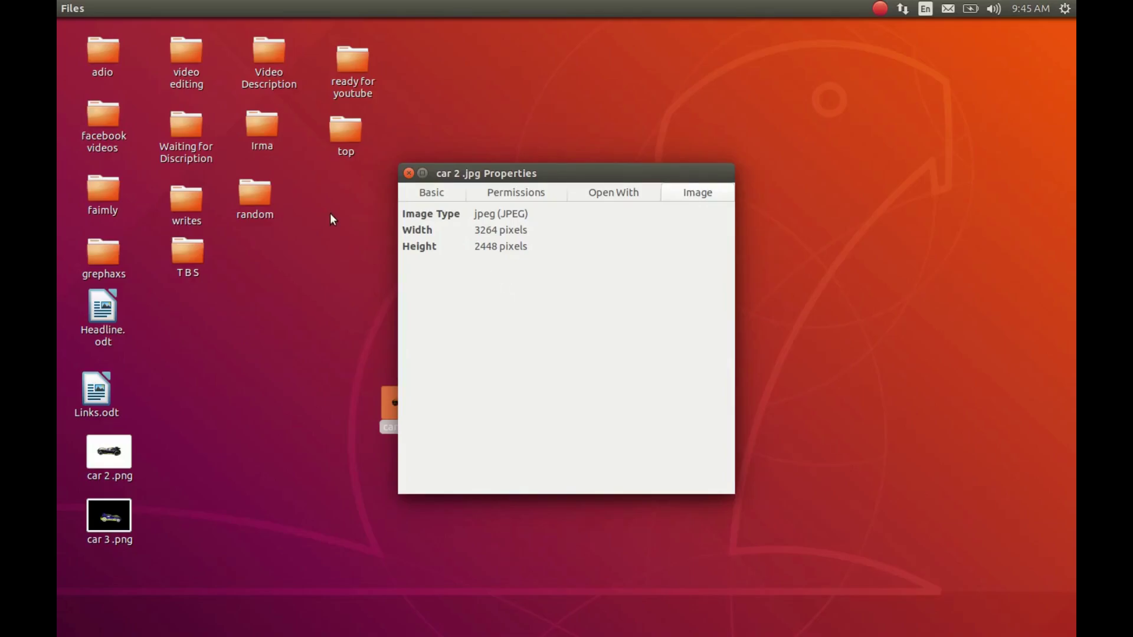
left_click(408, 174)
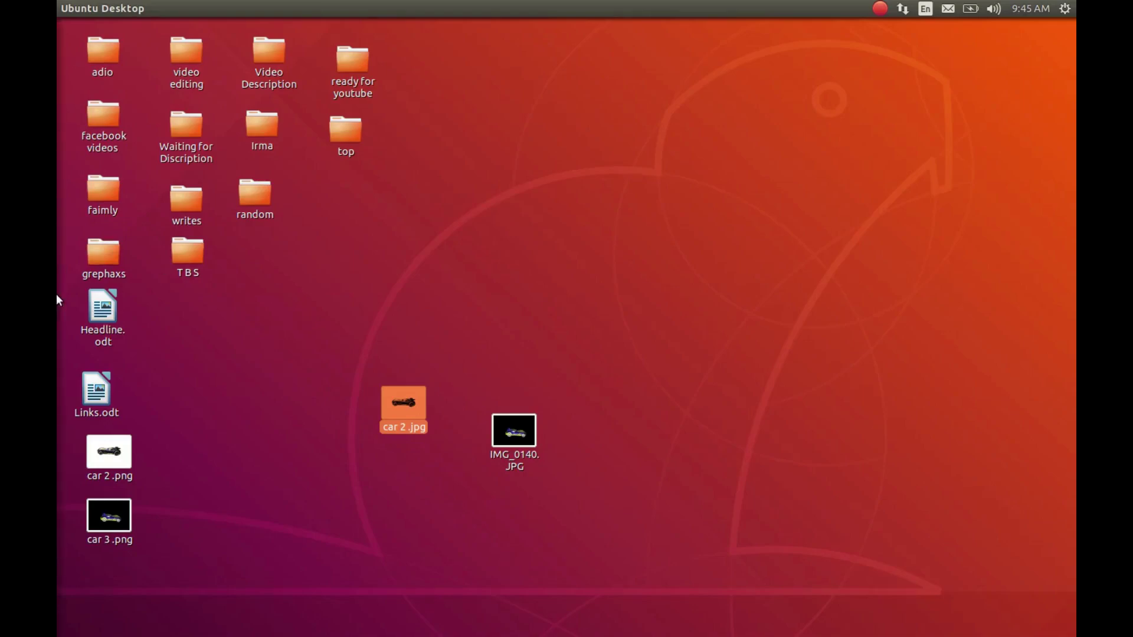
Launch GIMP from the Unity dash and bring up its File menu in the empty workspace.
mouse_move(57, 295)
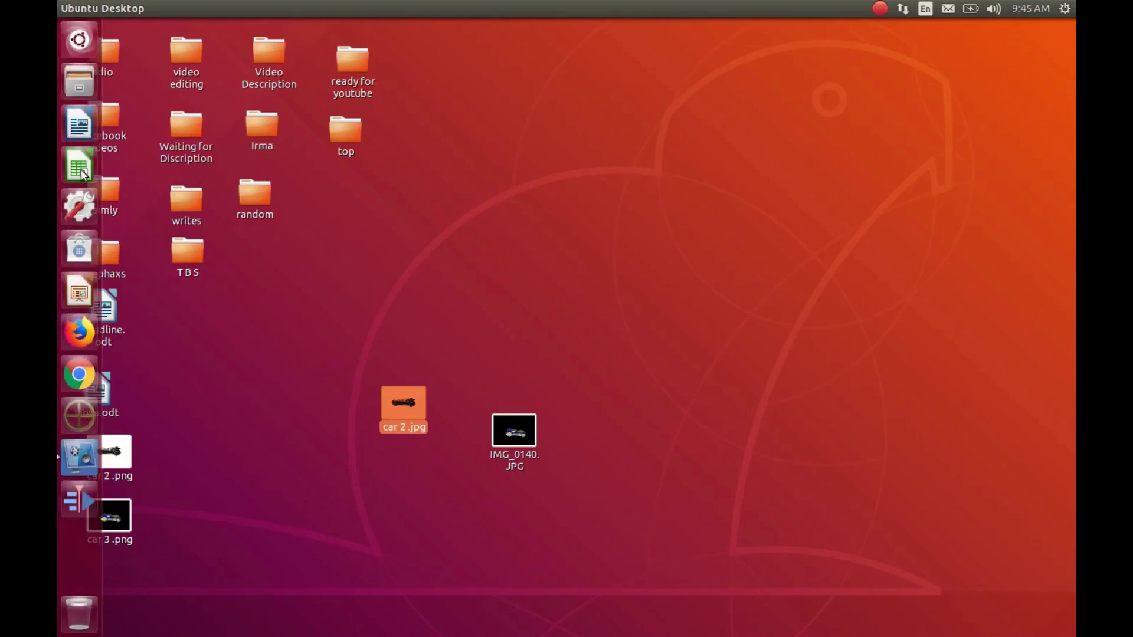
left_click(80, 42)
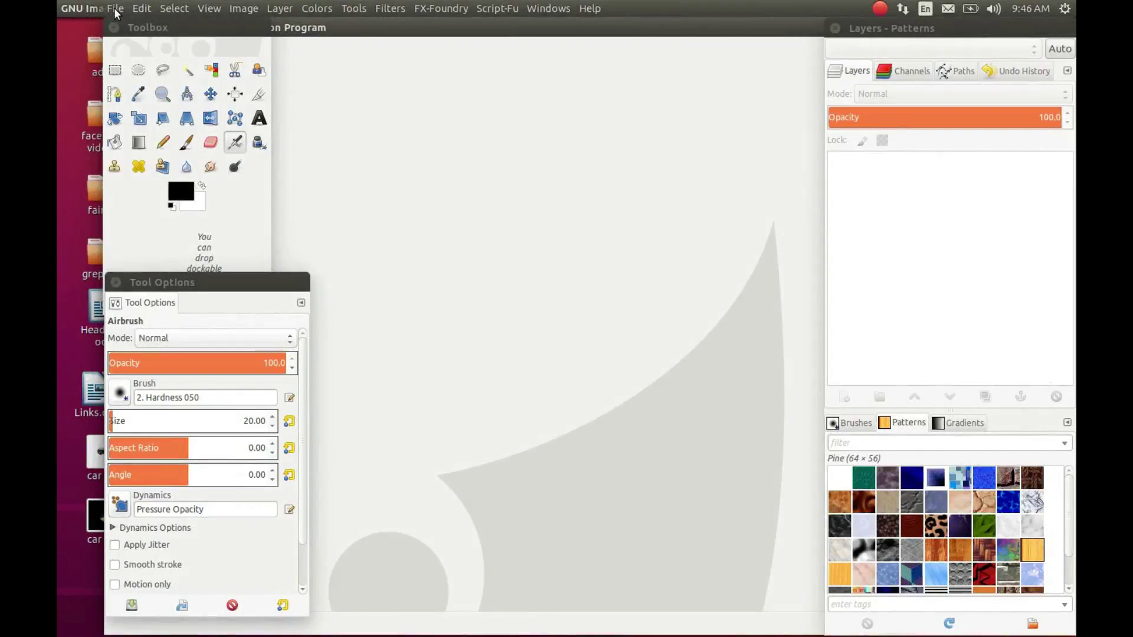
left_click(115, 9)
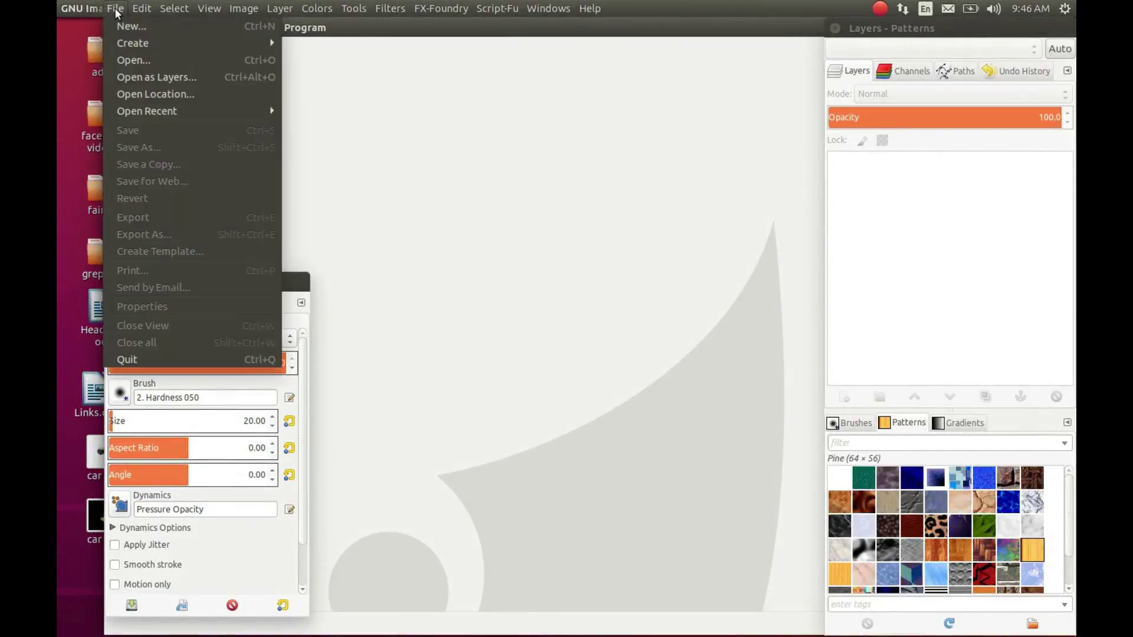
Open car 2.jpg from the Desktop folder in GIMP.
left_click(139, 64)
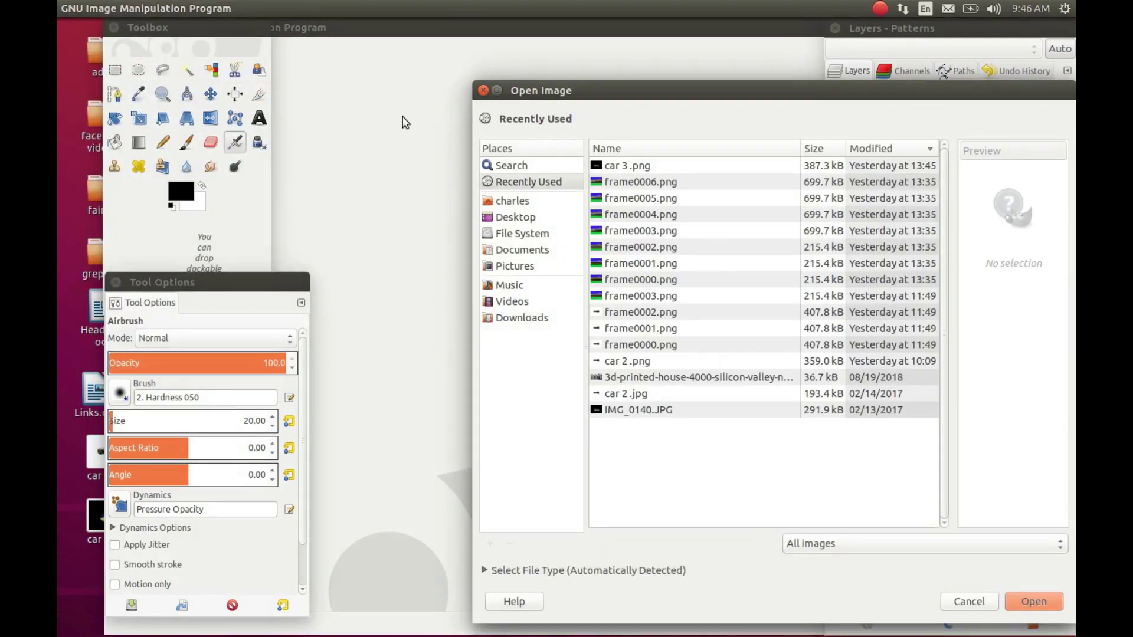
left_click(496, 217)
left_click(645, 394)
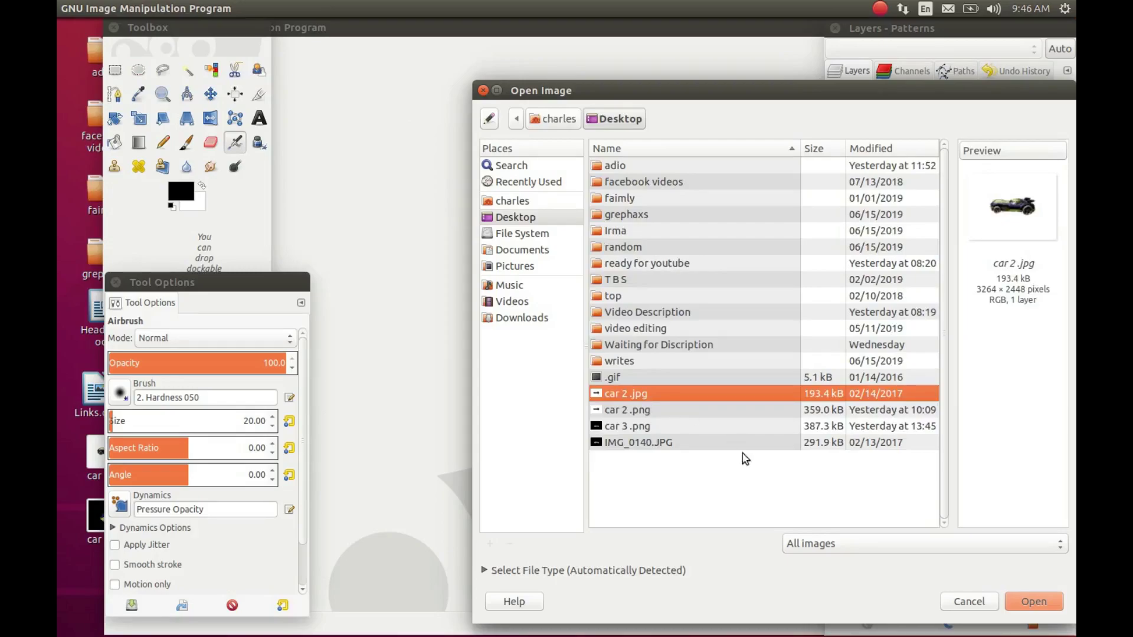
left_click(1038, 602)
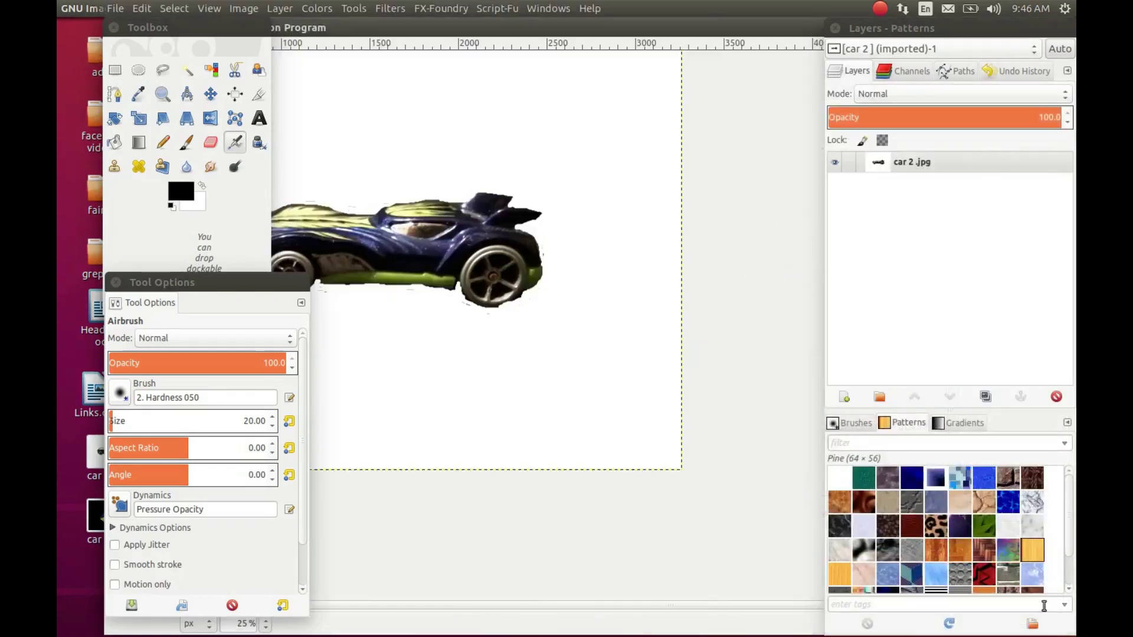
Show GIMP's File menu with the car photo open.
left_click(116, 9)
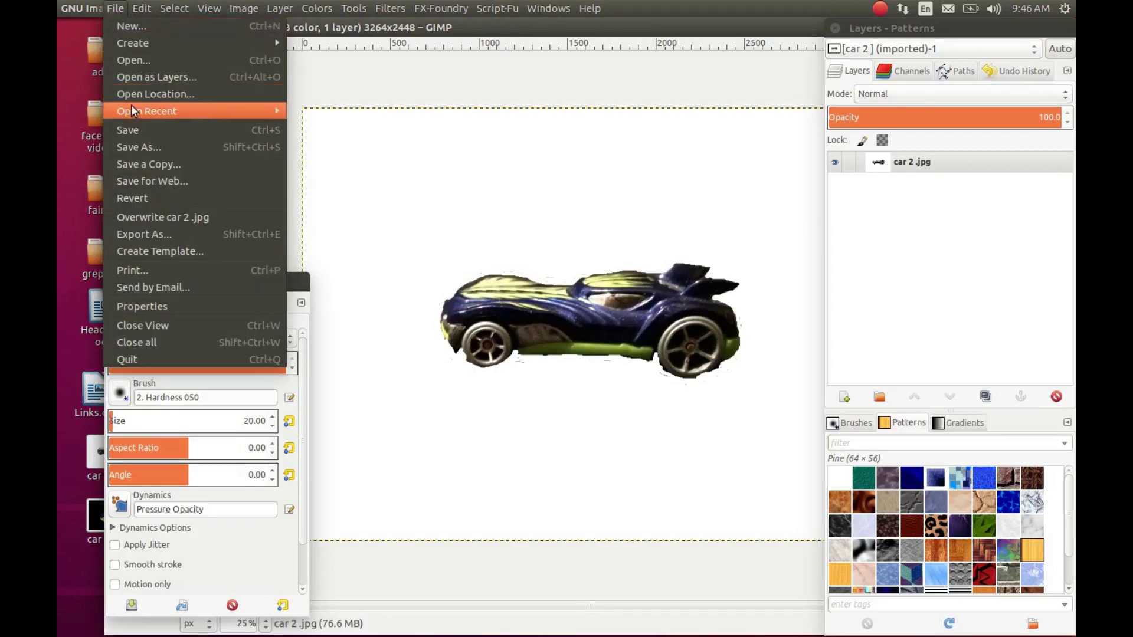
Save a PNG-24 web copy of the car photo, resized to width 1600 and height 1200.
left_click(152, 182)
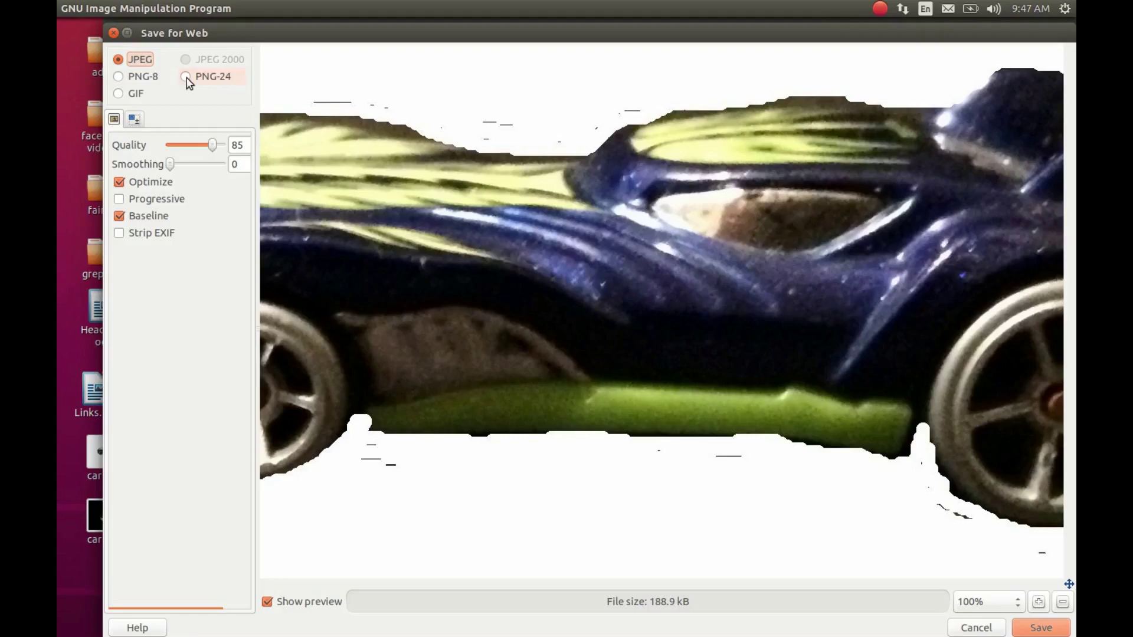
left_click(186, 78)
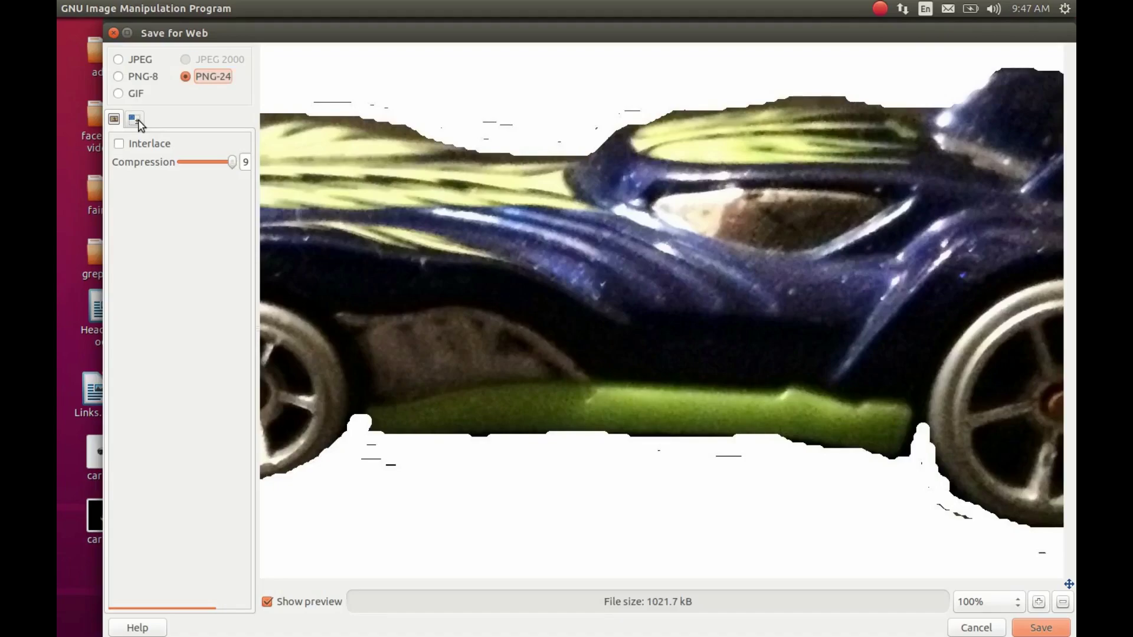
left_click(140, 122)
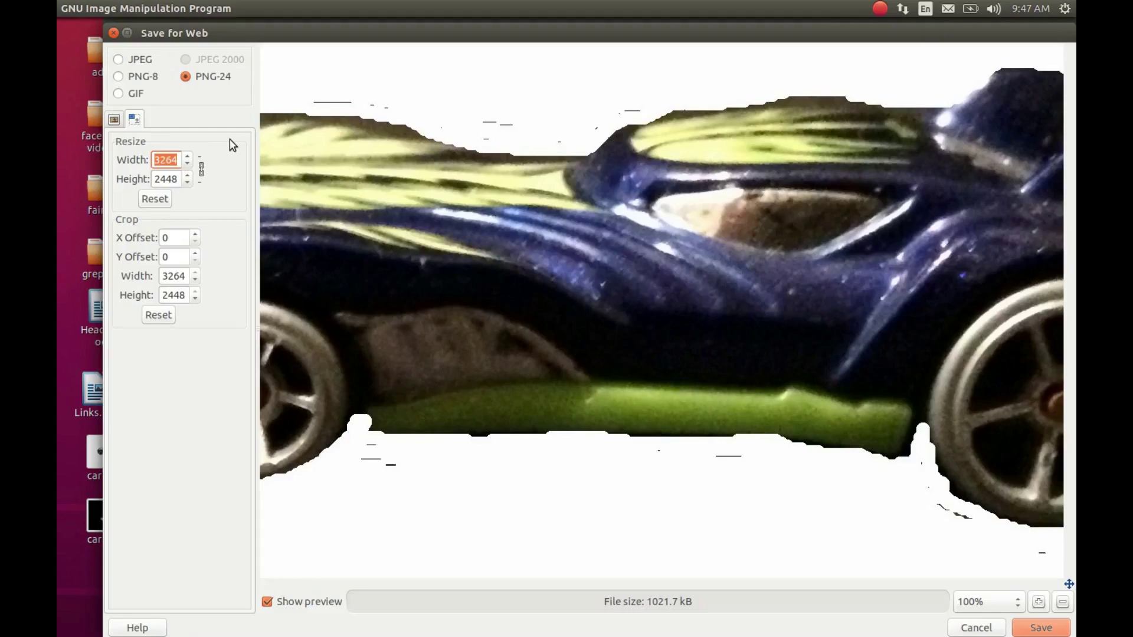
type("1600")
left_click(177, 179)
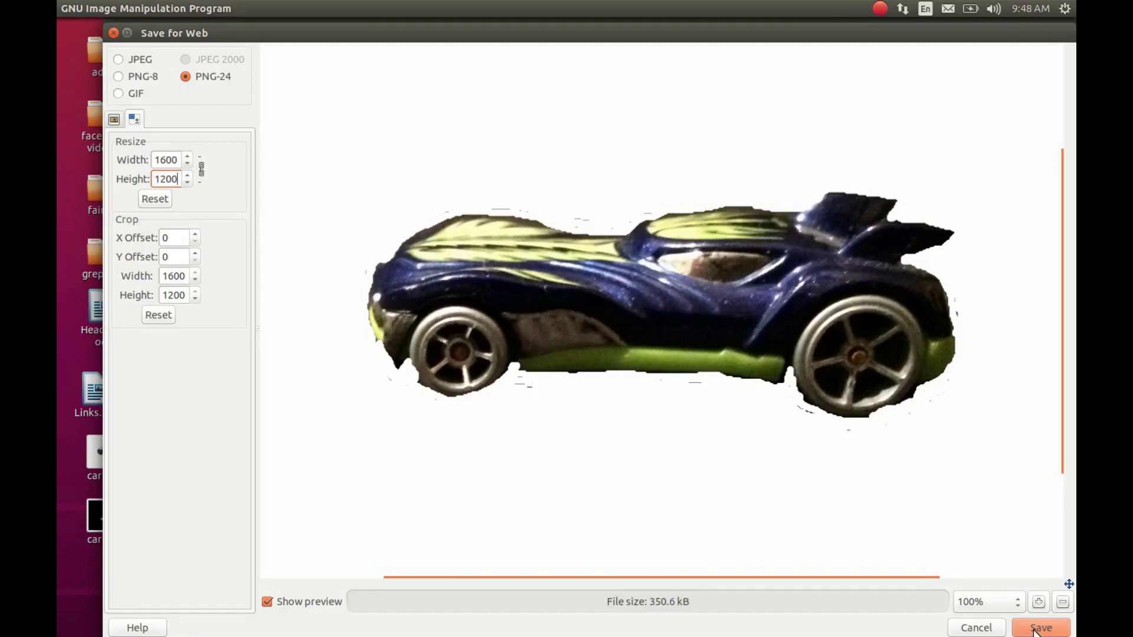
left_click(1039, 628)
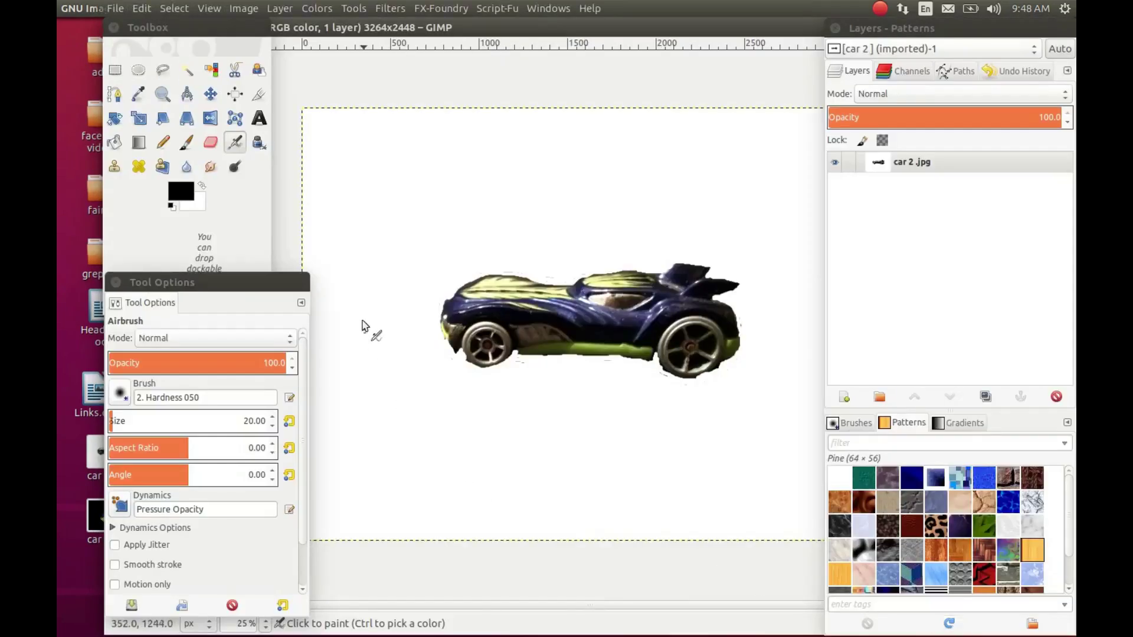
Create a new 1600 × 1200 px RGB/Alpha document in Krita.
left_click(115, 9)
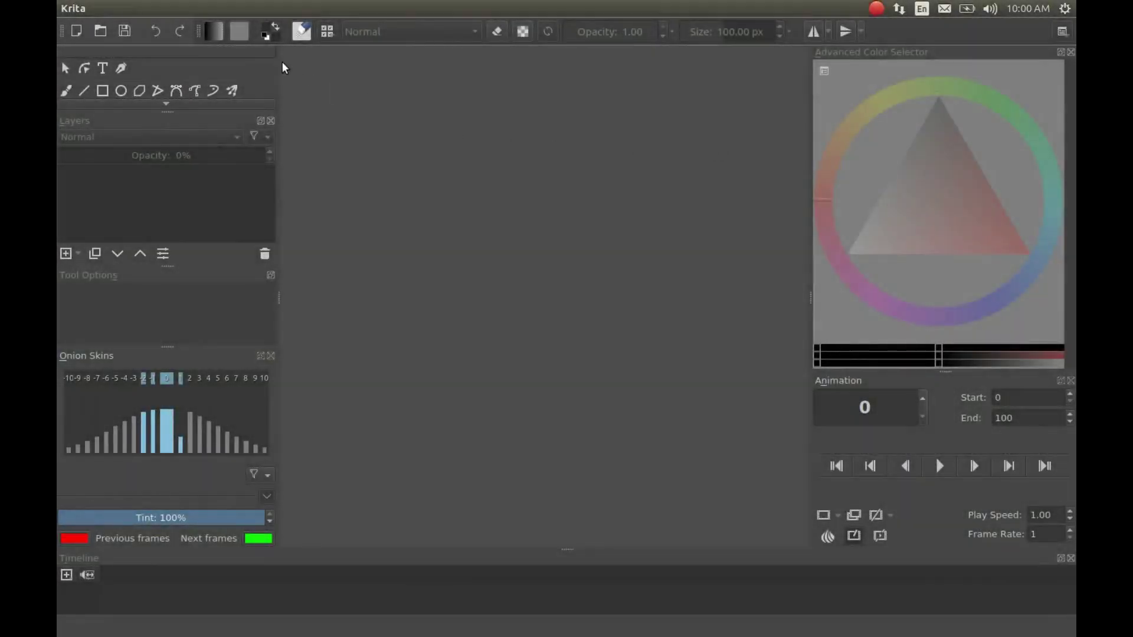
mouse_move(87, 9)
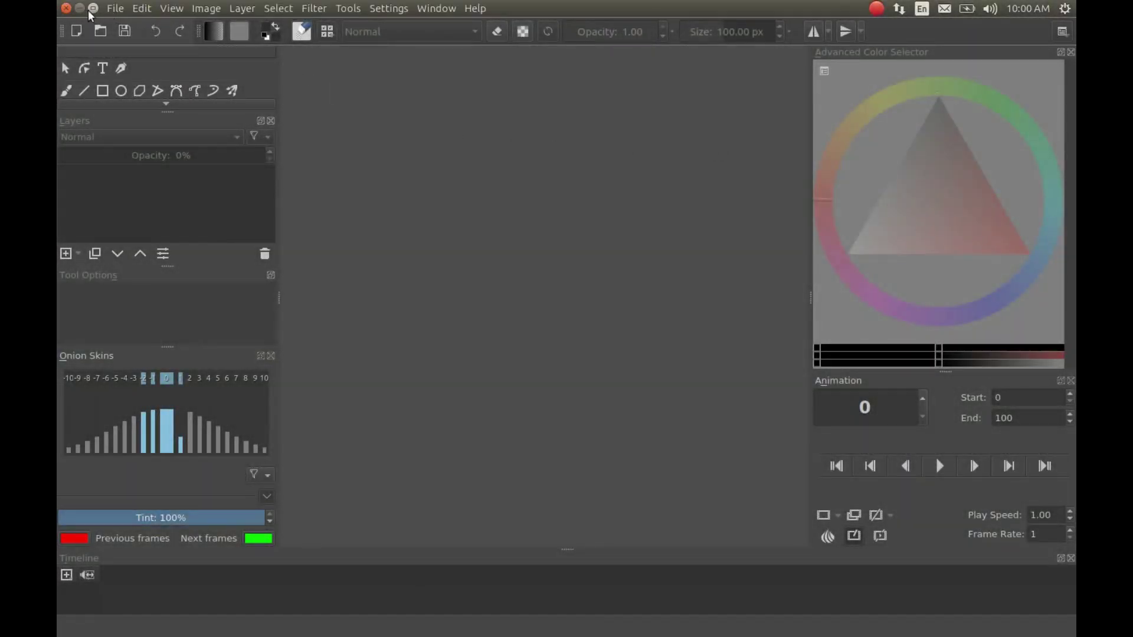
left_click(118, 9)
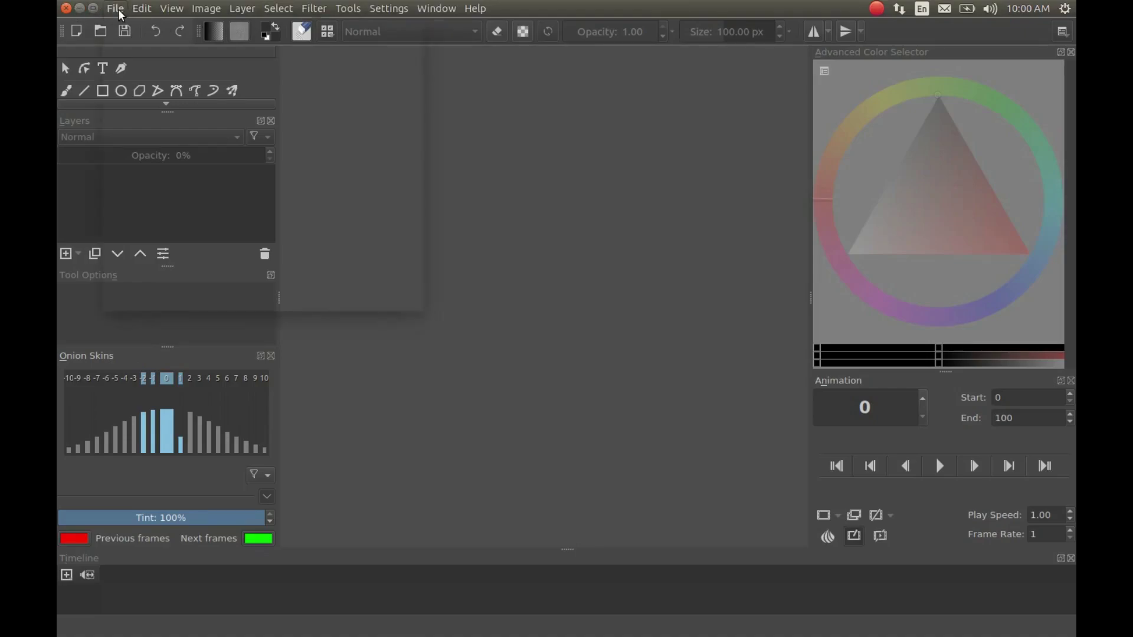
left_click(126, 25)
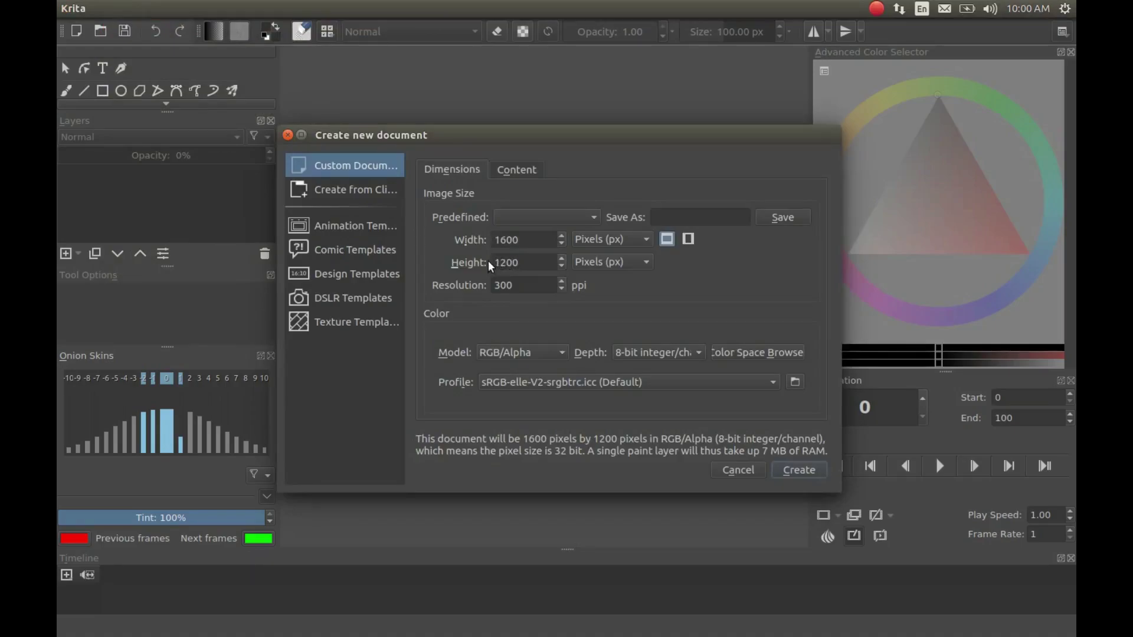
left_click(798, 470)
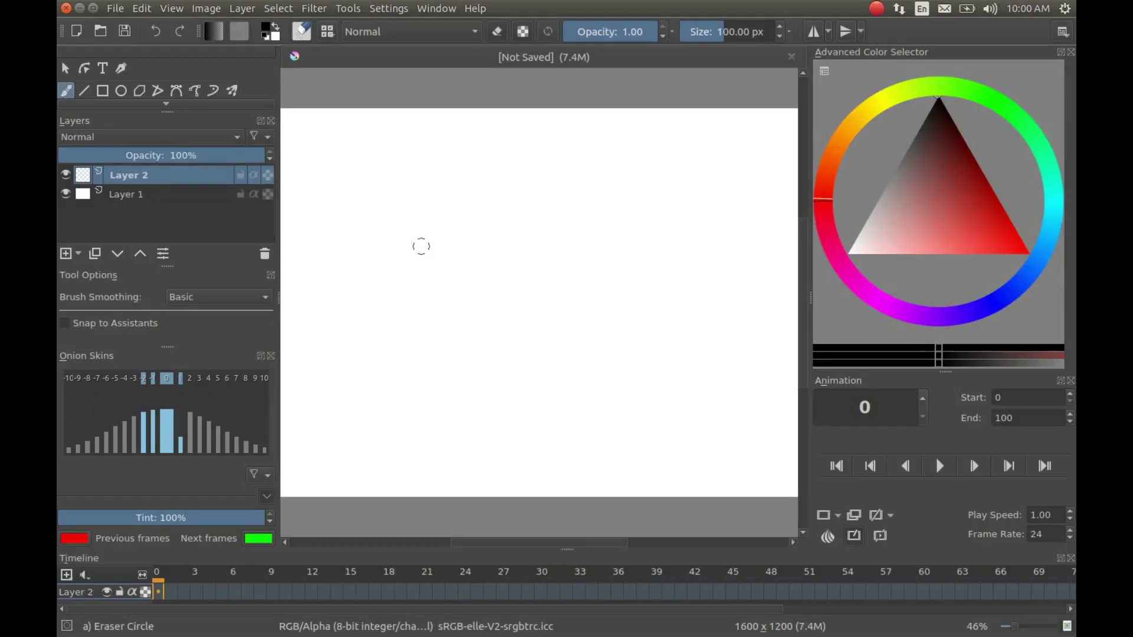
Import frame0003 from Pictures as an animation frame on new Layer 3 at frame 0.
left_click(116, 10)
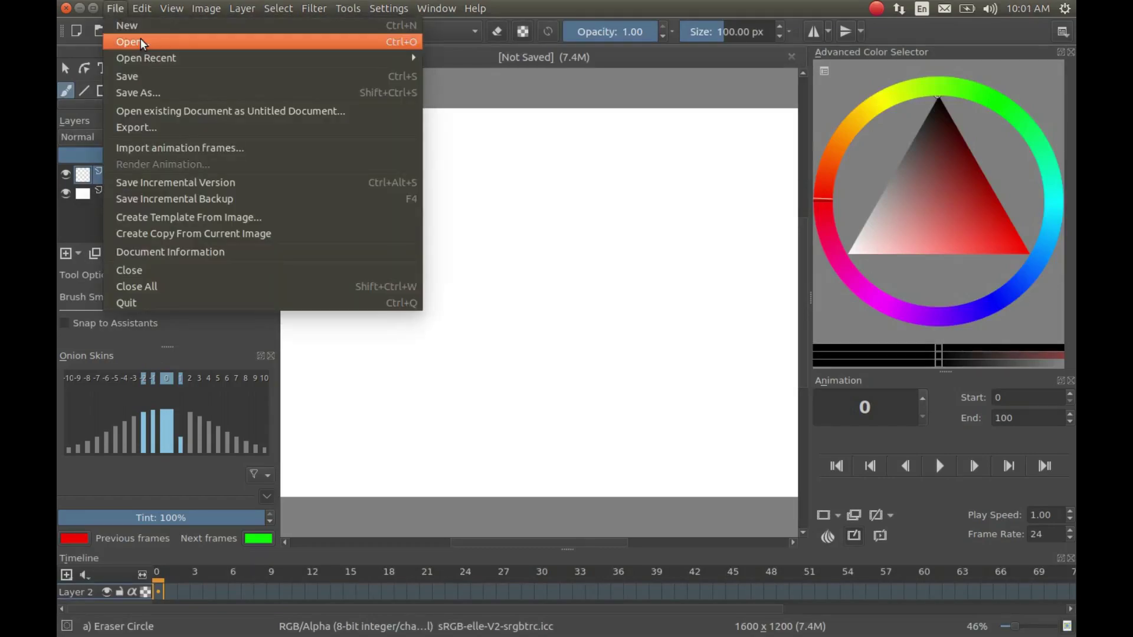
left_click(185, 148)
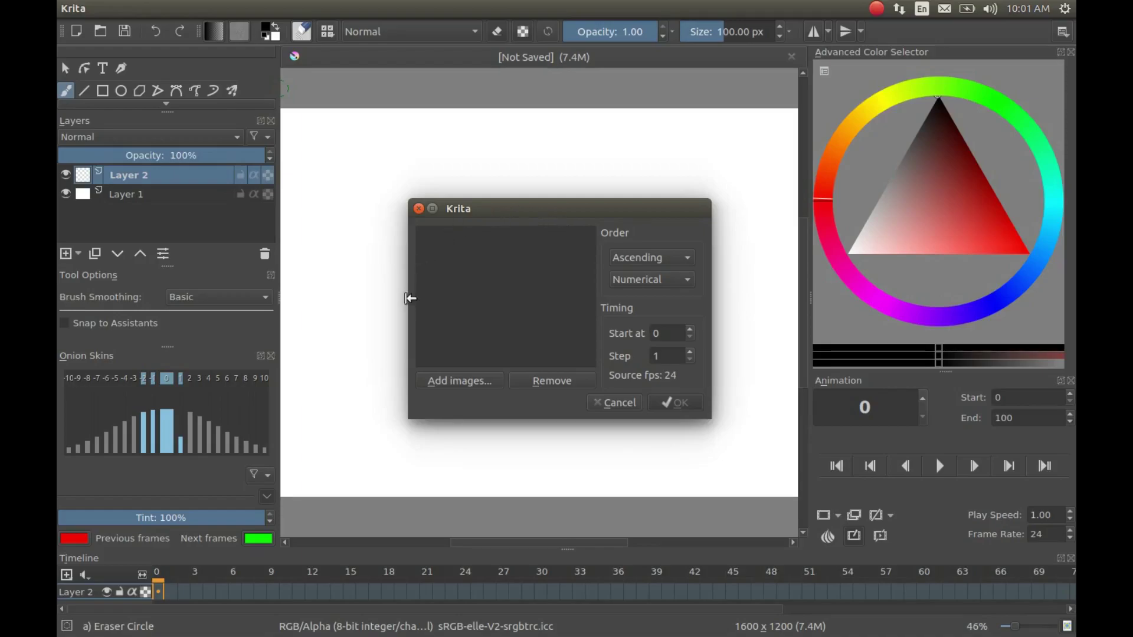
left_click(455, 381)
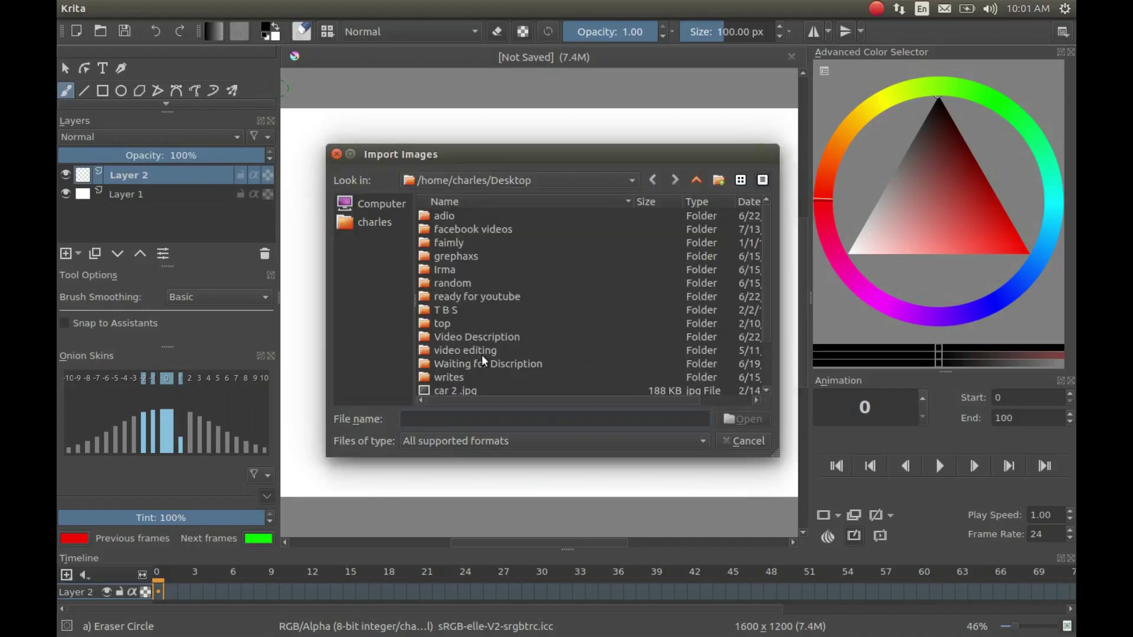
left_click(372, 225)
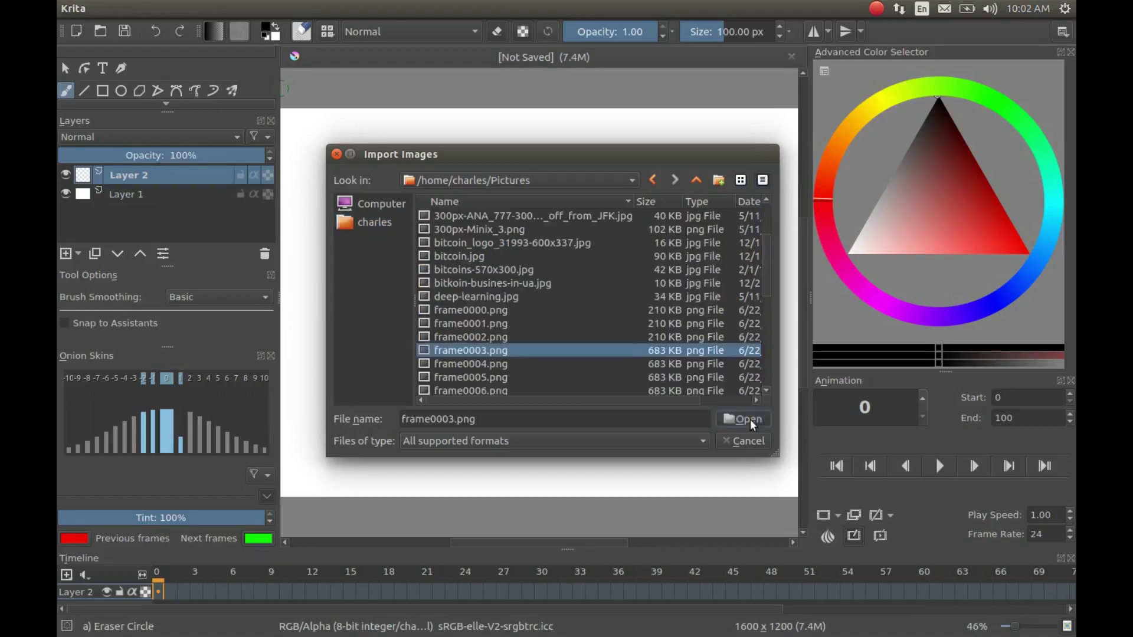
left_click(744, 419)
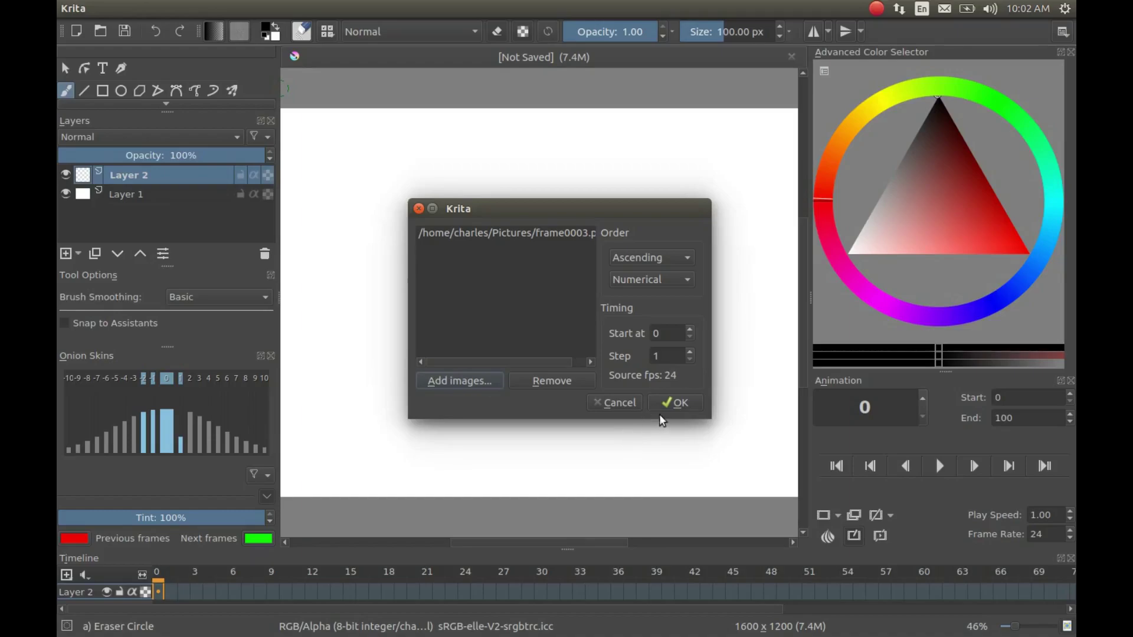
left_click(681, 401)
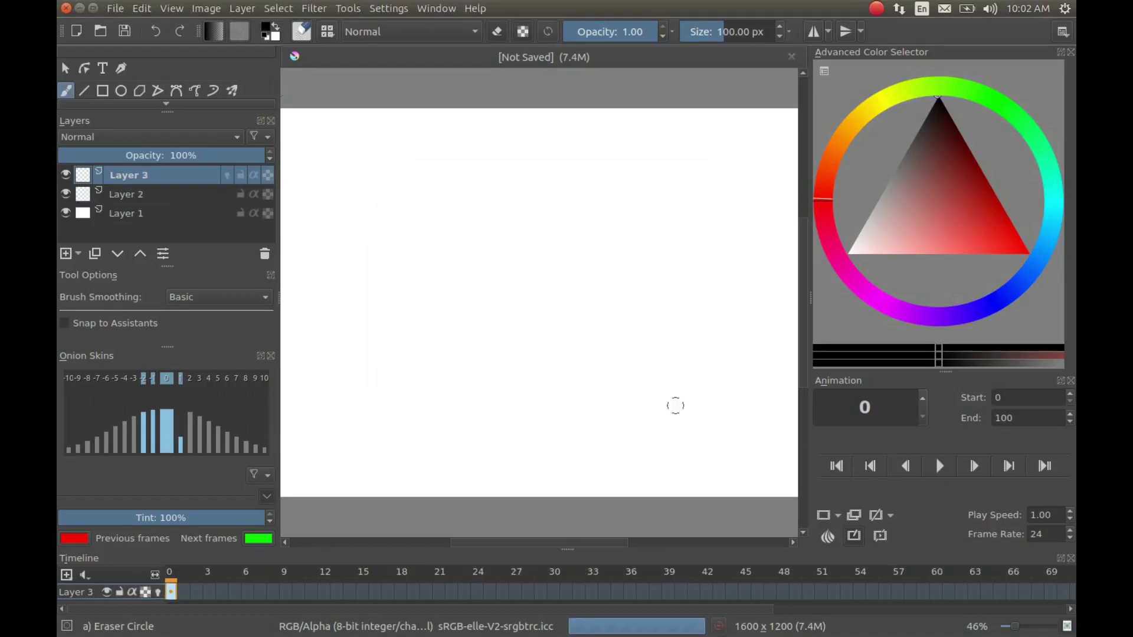